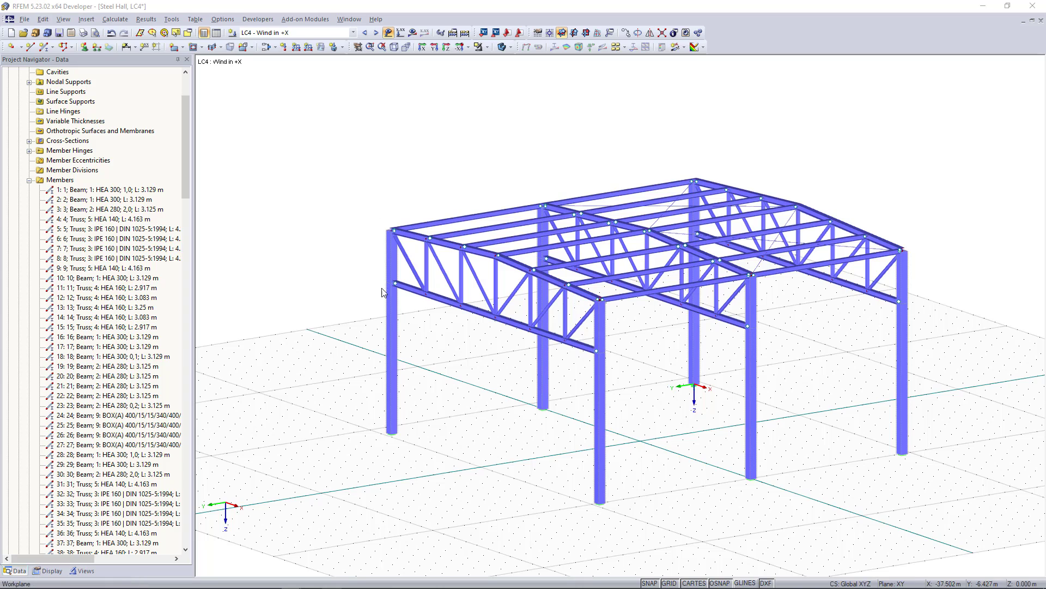
Step: Start generating wind loads for vertical walls with roof according to EN 1991-1-4
{"action": "left_click", "coordinate": [576, 349]}
{"action": "left_click", "coordinate": [171, 20]}
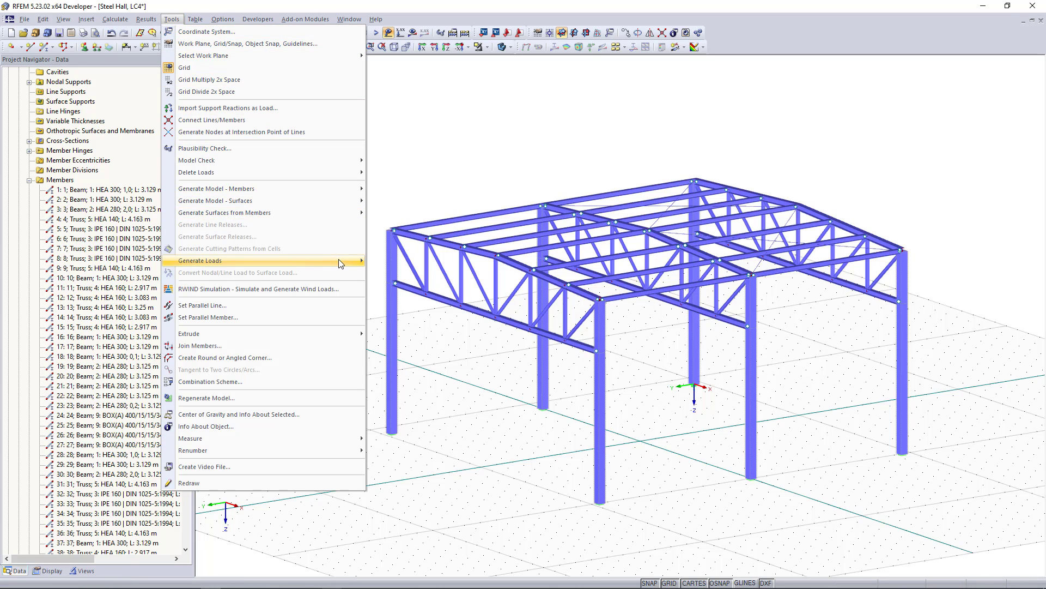
{"action": "mouse_move", "coordinate": [338, 260]}
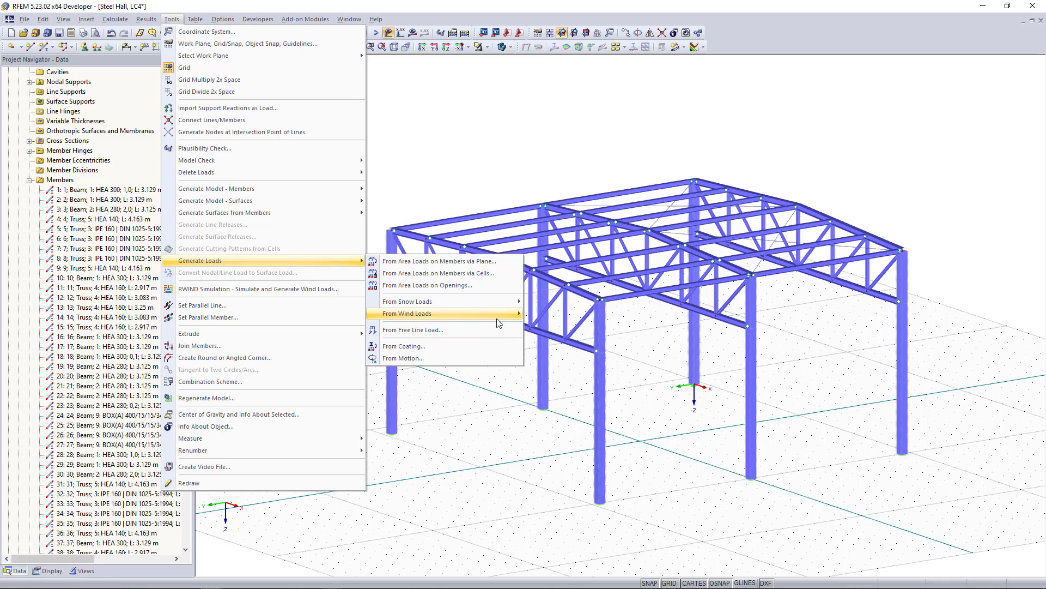
{"action": "mouse_move", "coordinate": [497, 321]}
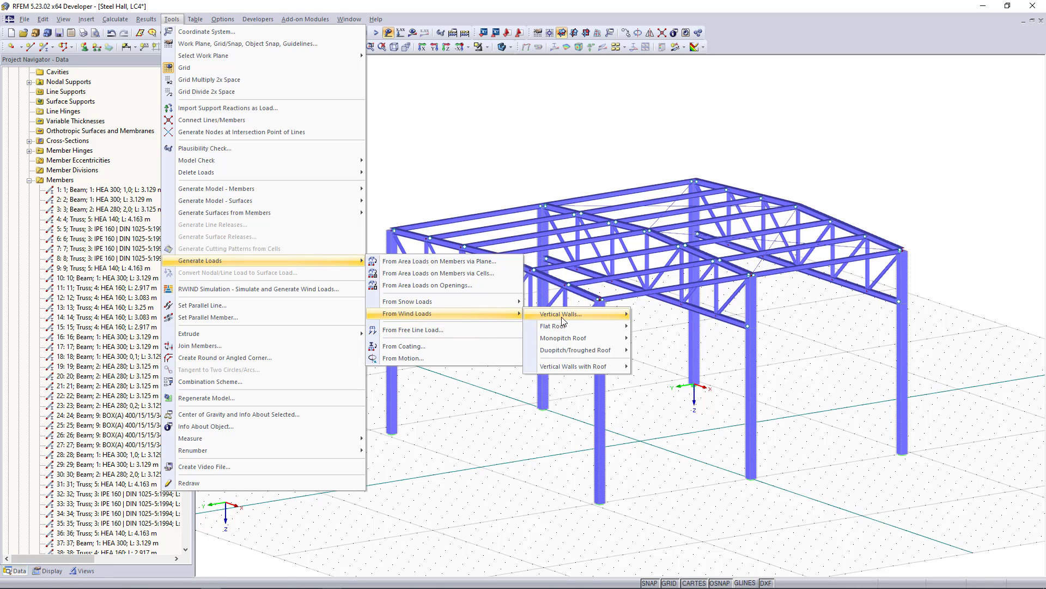
{"action": "mouse_move", "coordinate": [568, 353]}
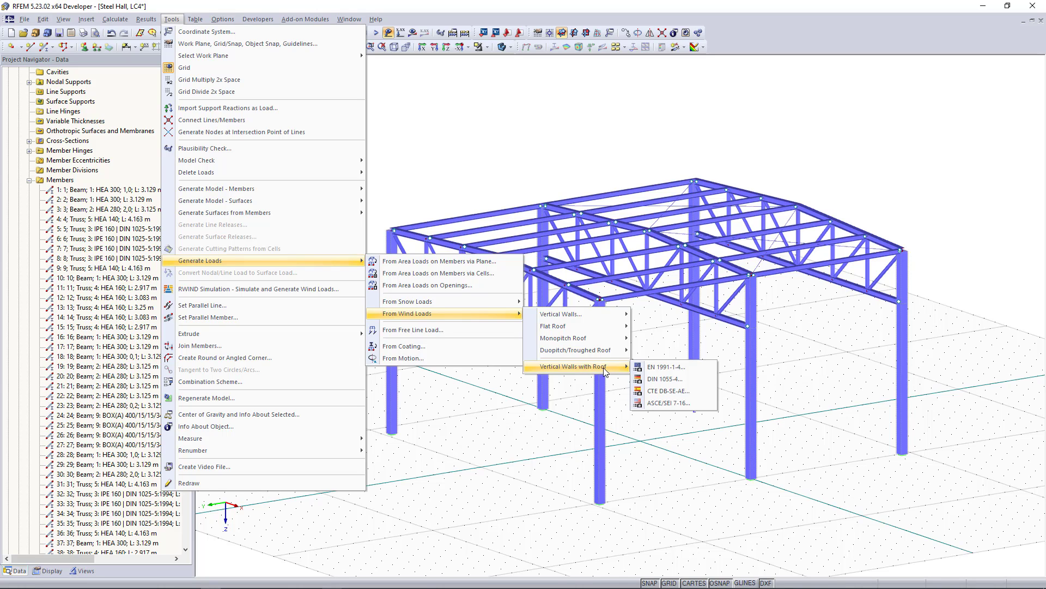
{"action": "left_click", "coordinate": [649, 370]}
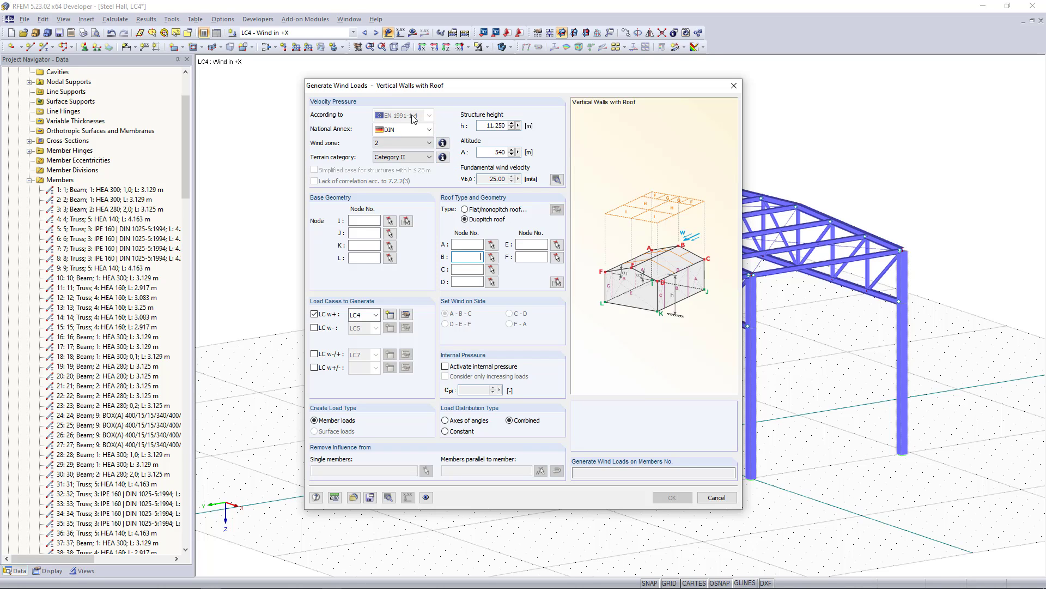
Step: Review the available national annexes, keeping DIN, and examine the information map of Germany's wind zones
{"action": "left_click", "coordinate": [423, 130]}
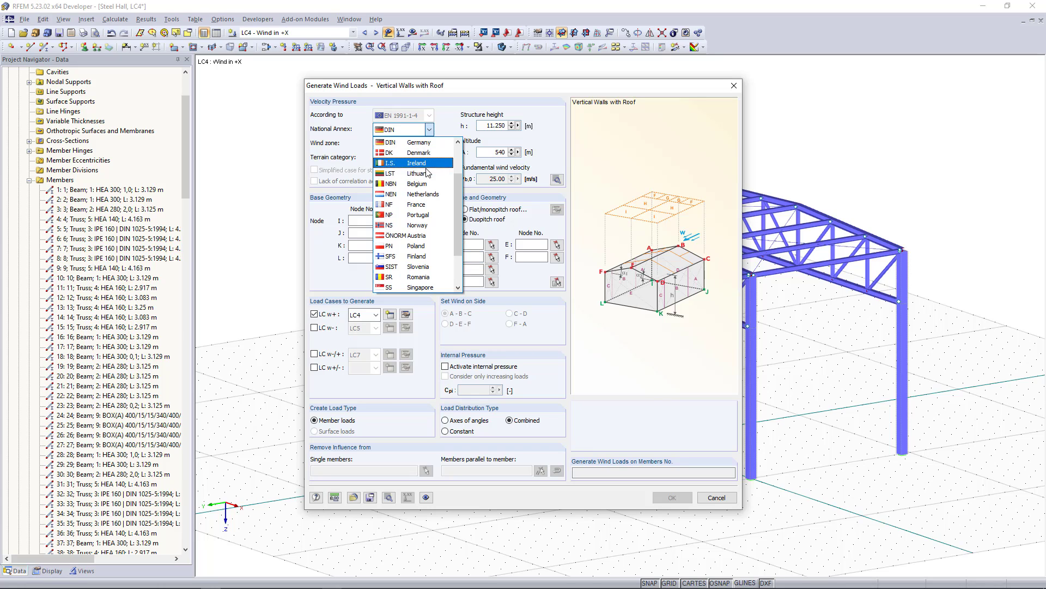
{"action": "scroll", "coordinate": [428, 172], "scroll_direction": "up", "scroll_amount": 2}
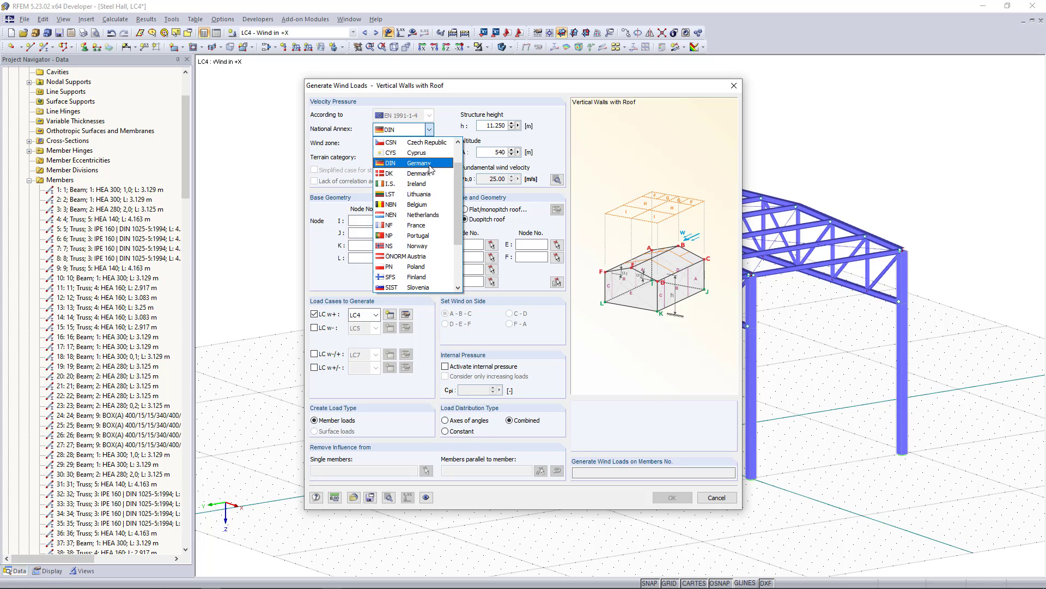
{"action": "scroll", "coordinate": [430, 173], "scroll_direction": "up", "scroll_amount": 2}
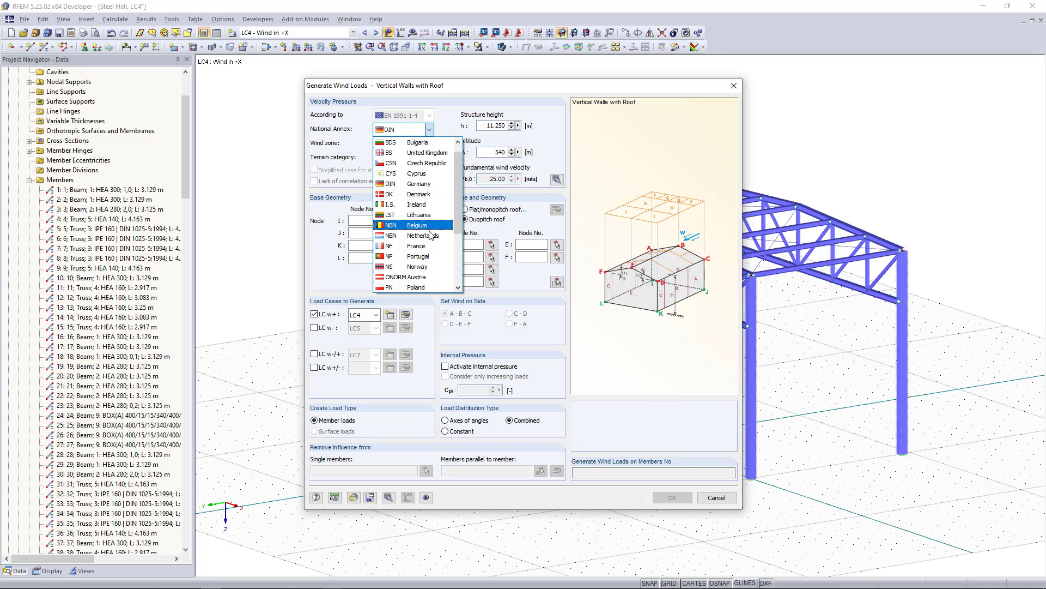
{"action": "scroll", "coordinate": [430, 238], "scroll_direction": "down", "scroll_amount": 3}
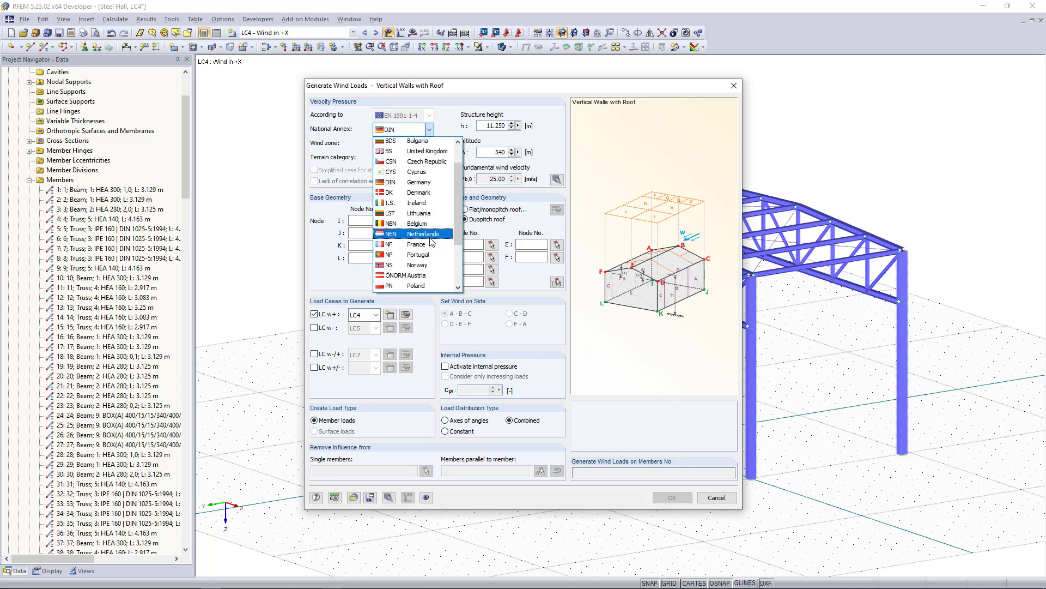
{"action": "left_click", "coordinate": [358, 155]}
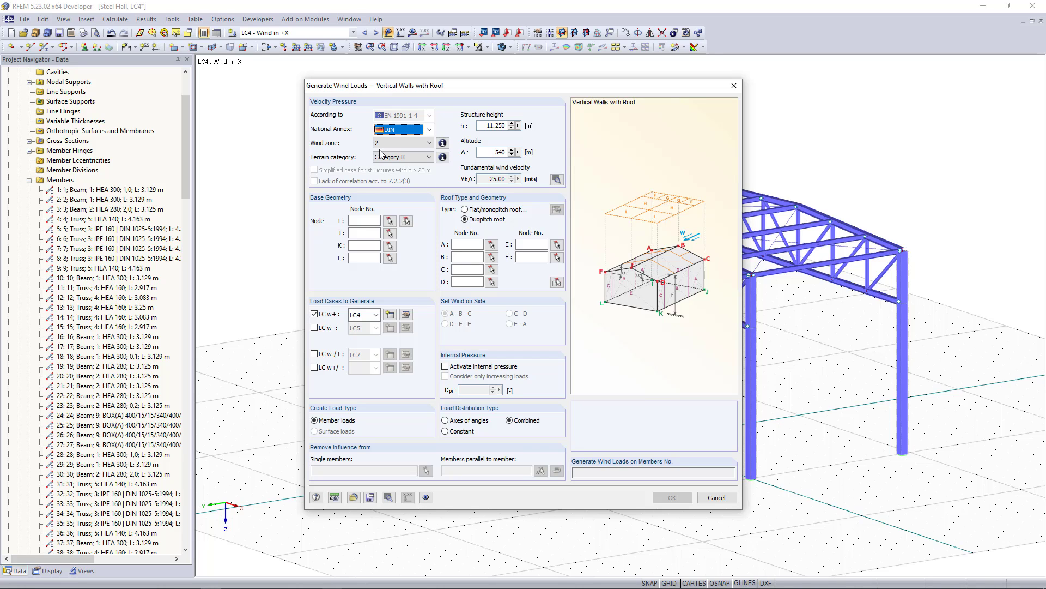
{"action": "left_click", "coordinate": [443, 143]}
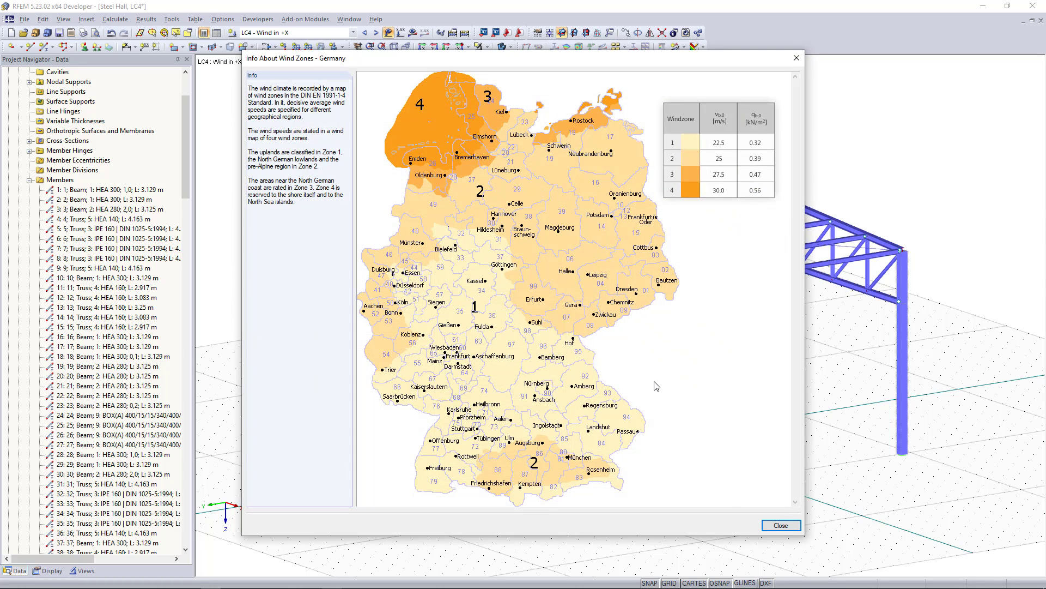
{"action": "left_click", "coordinate": [785, 525]}
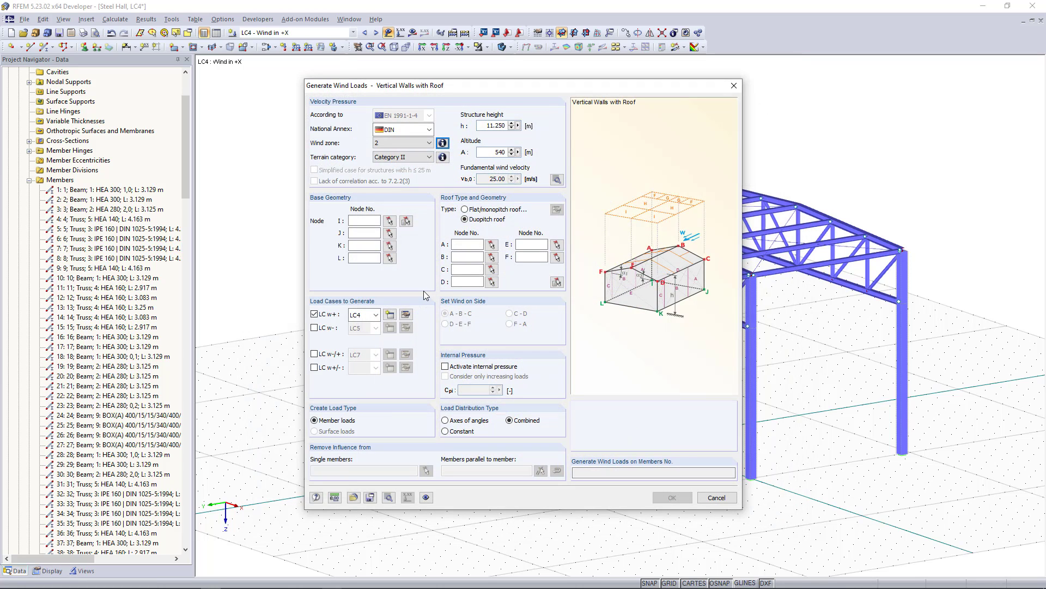
Step: Define the base geometry by picking the four corner column base nodes 105, 101, 102 and 106 in order
{"action": "left_click", "coordinate": [406, 221]}
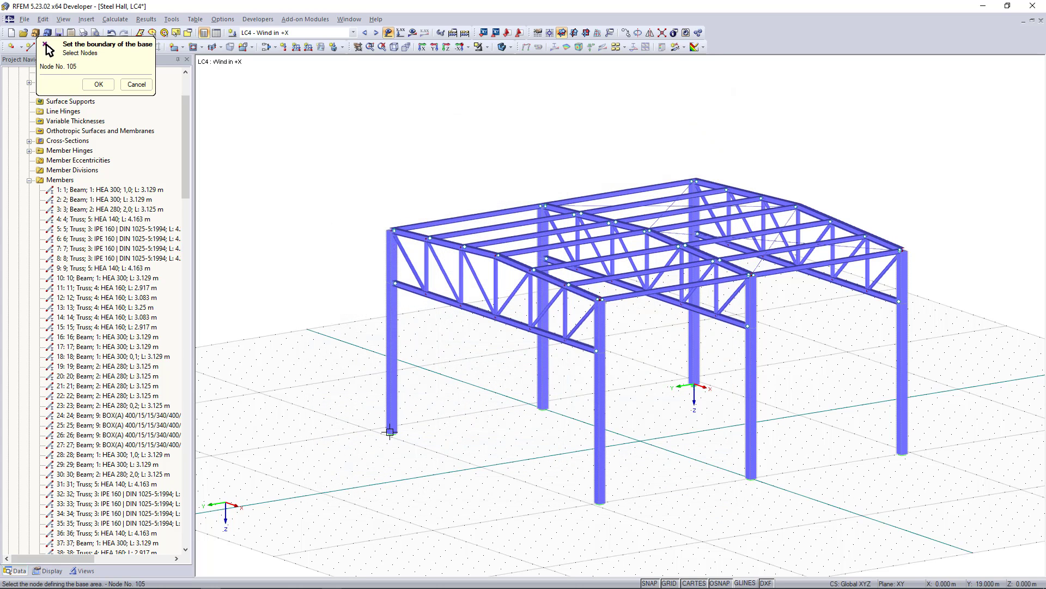
{"action": "left_click", "coordinate": [695, 386]}
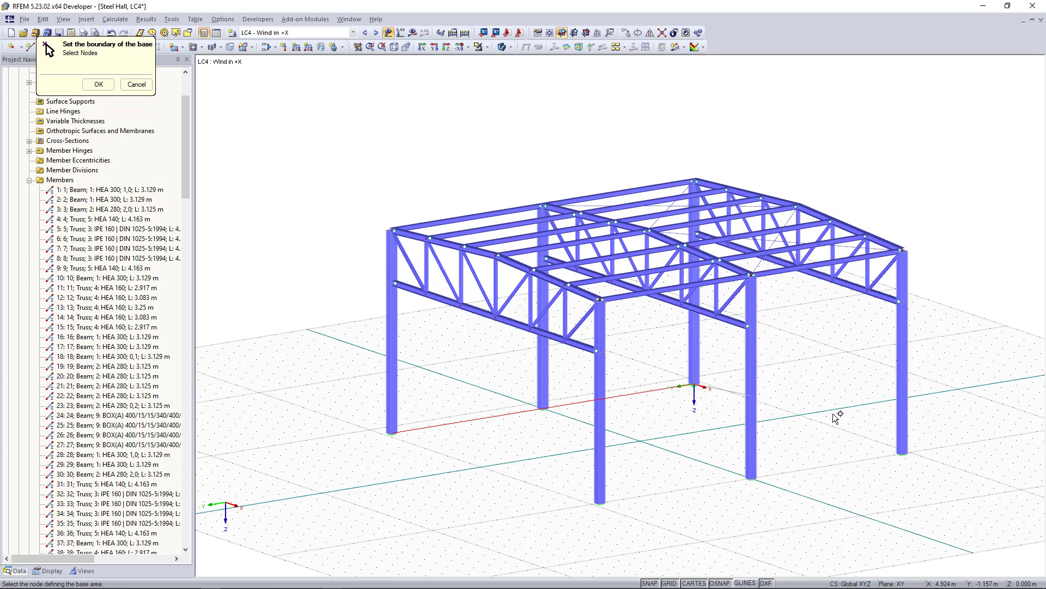
{"action": "left_click", "coordinate": [903, 452]}
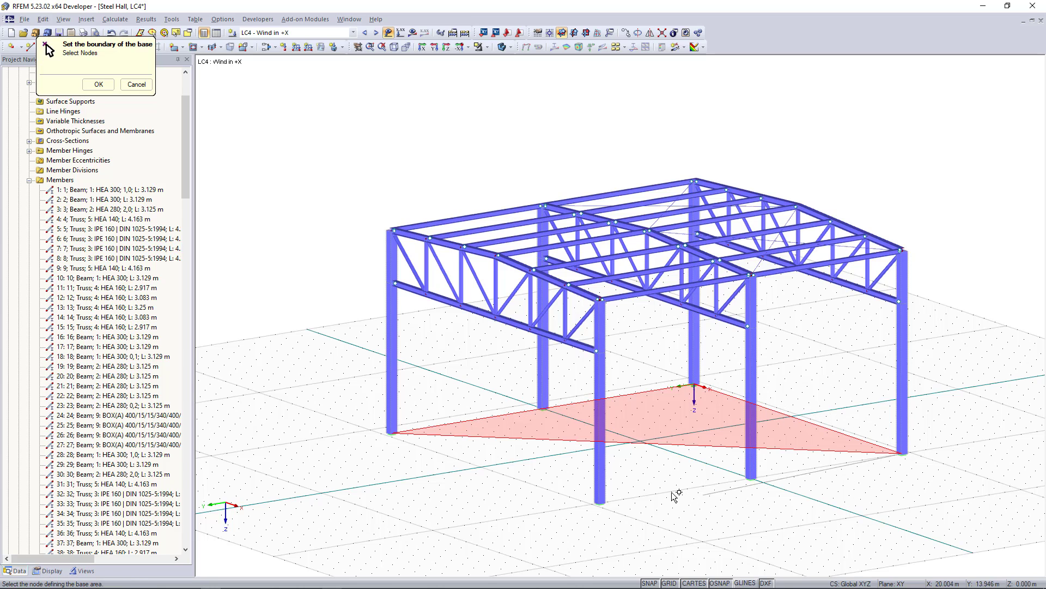
{"action": "left_click", "coordinate": [600, 501]}
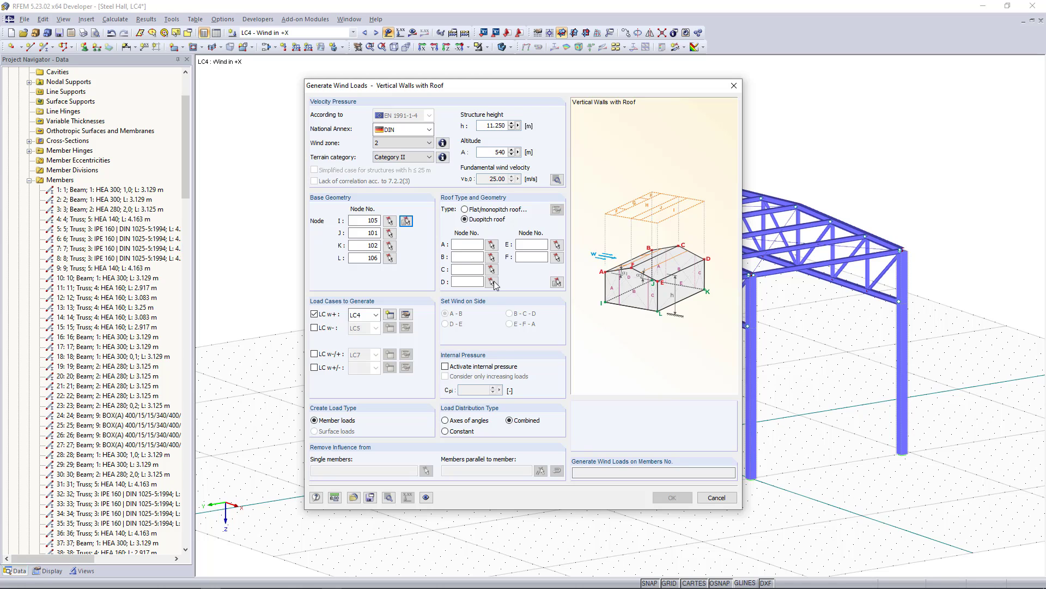
Step: Define the duopitch roof boundary with nodes 33, 1, 2, 3, 35 and 34, then try wind side D-E and return to A-B
{"action": "left_click", "coordinate": [556, 281]}
{"action": "left_click", "coordinate": [394, 230]}
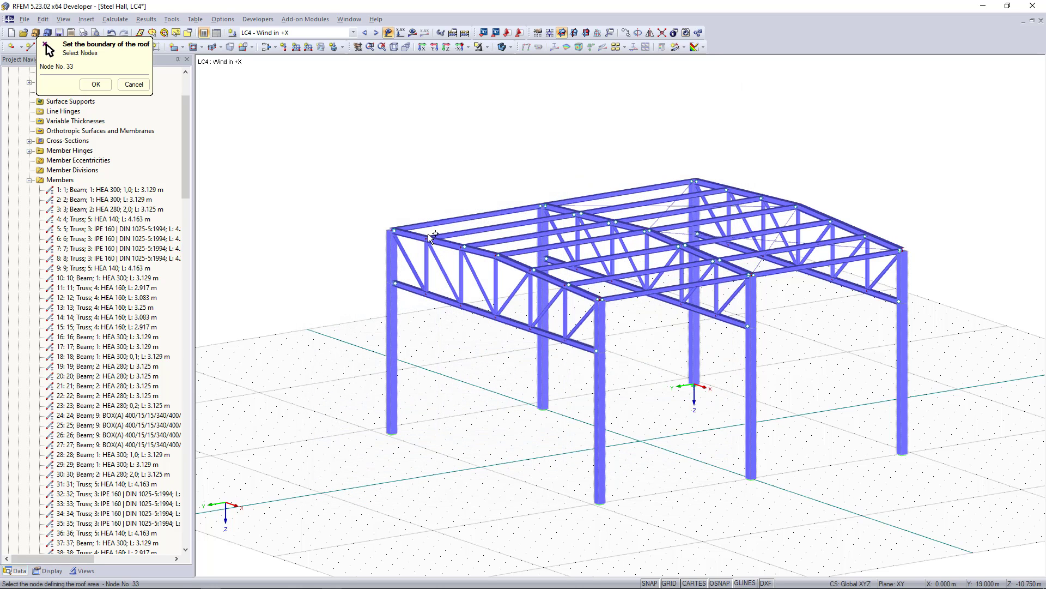
{"action": "left_click", "coordinate": [797, 206]}
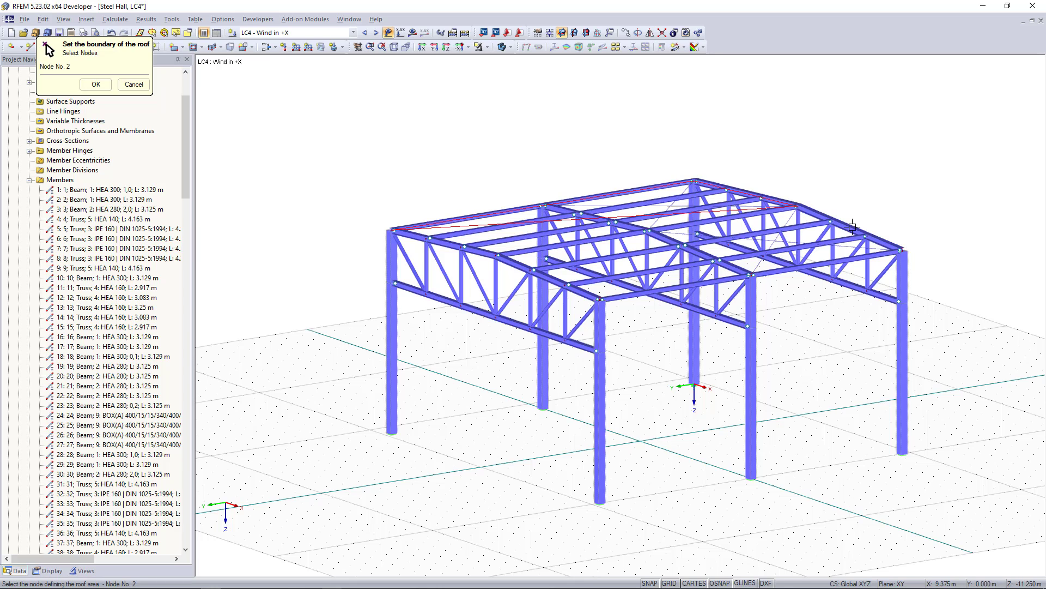
{"action": "left_click", "coordinate": [903, 250]}
{"action": "left_click", "coordinate": [599, 299]}
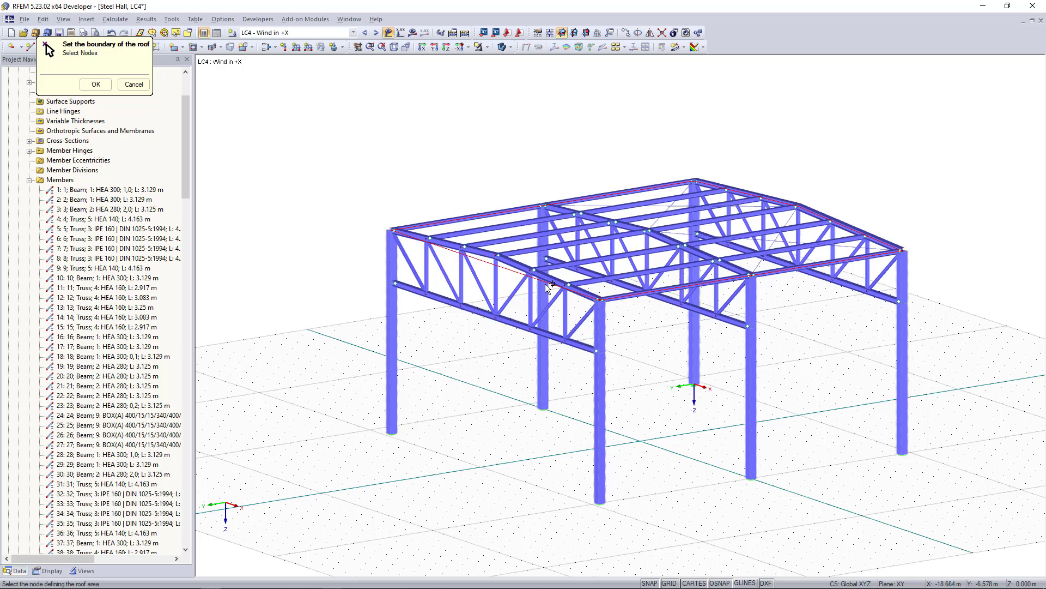
{"action": "left_click", "coordinate": [498, 255]}
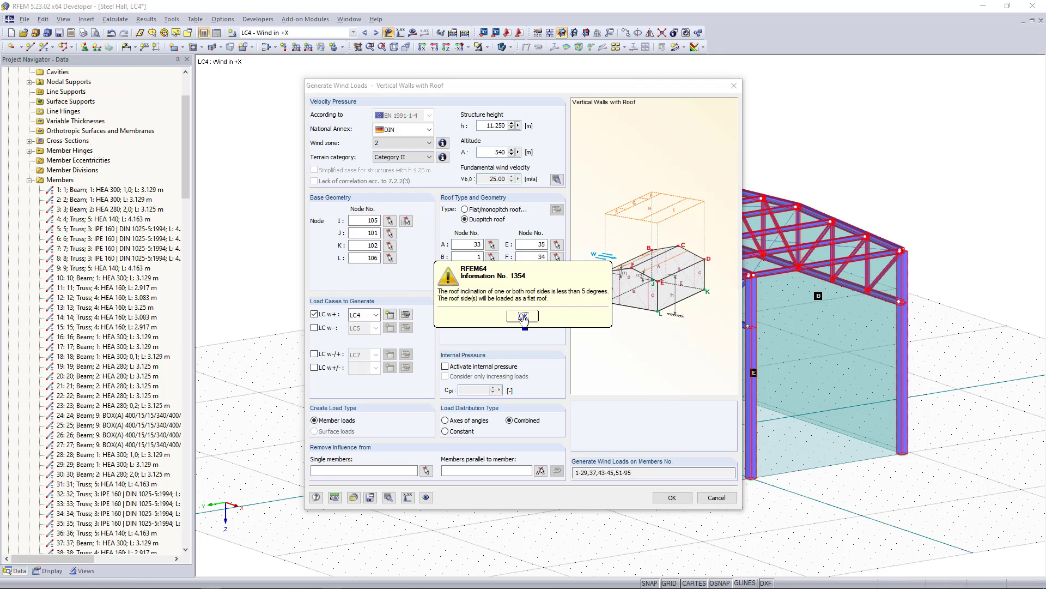
{"action": "left_click", "coordinate": [522, 316]}
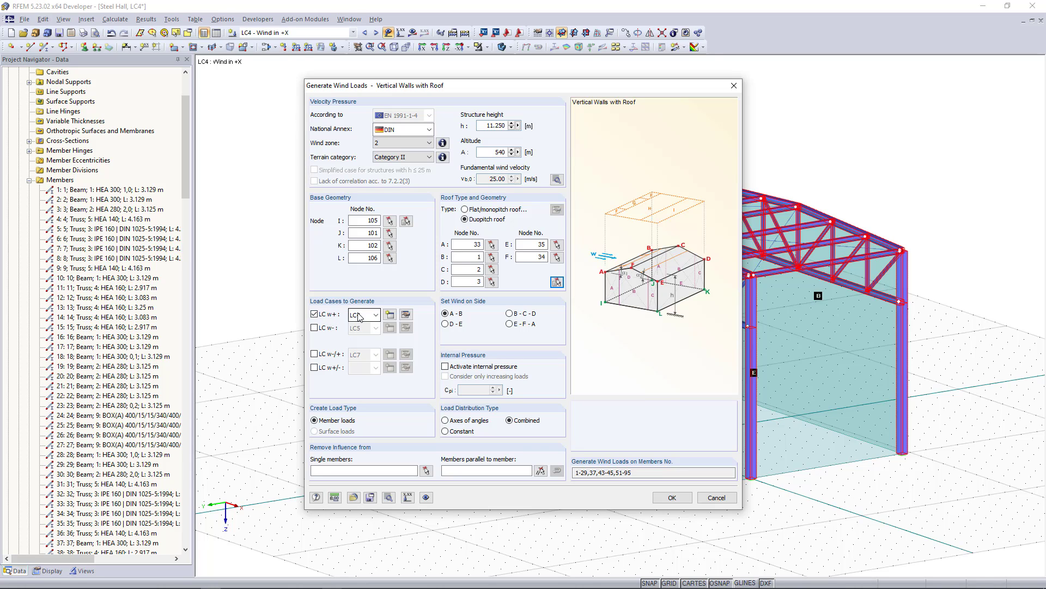
{"action": "left_click", "coordinate": [446, 325]}
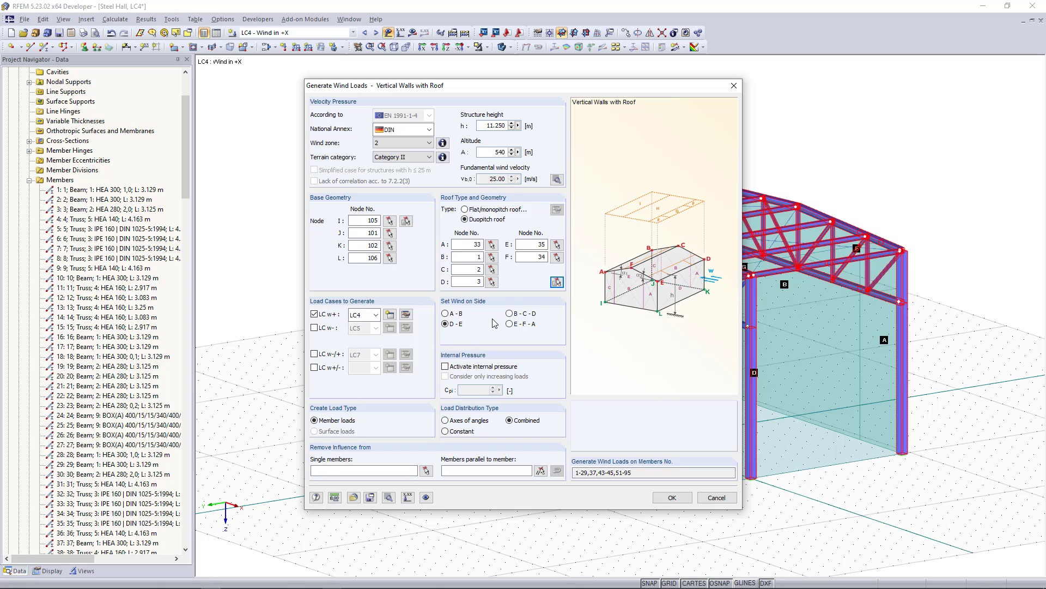
{"action": "left_click", "coordinate": [454, 315]}
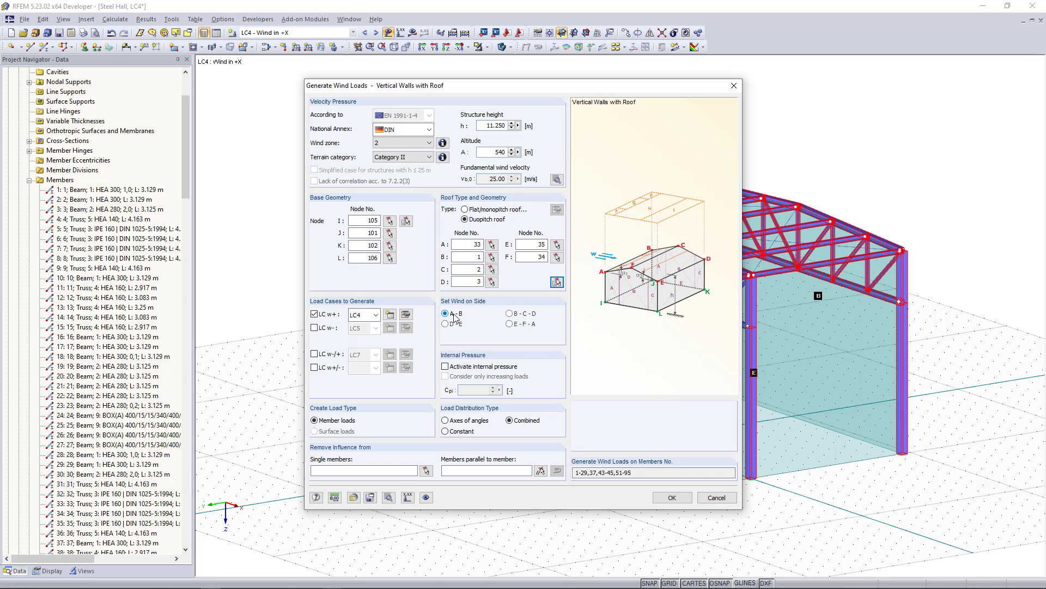
Step: Remove the load influence from single members 11-15, 64-68 and 96-99, picking the vertical posts of both end trusses
{"action": "left_click", "coordinate": [426, 472]}
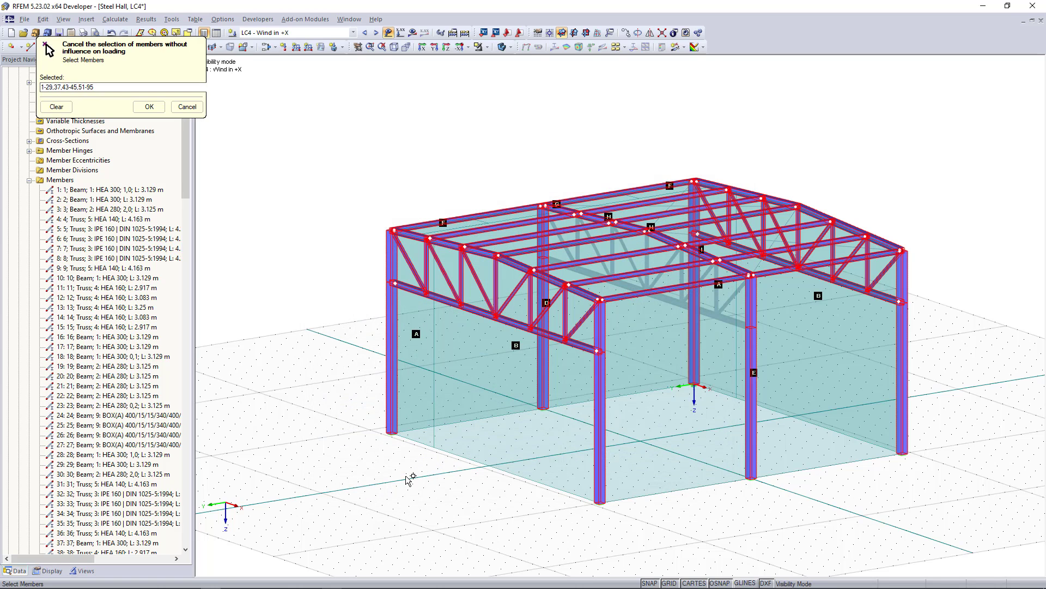
{"action": "left_click", "coordinate": [727, 197]}
{"action": "left_click", "coordinate": [762, 210]}
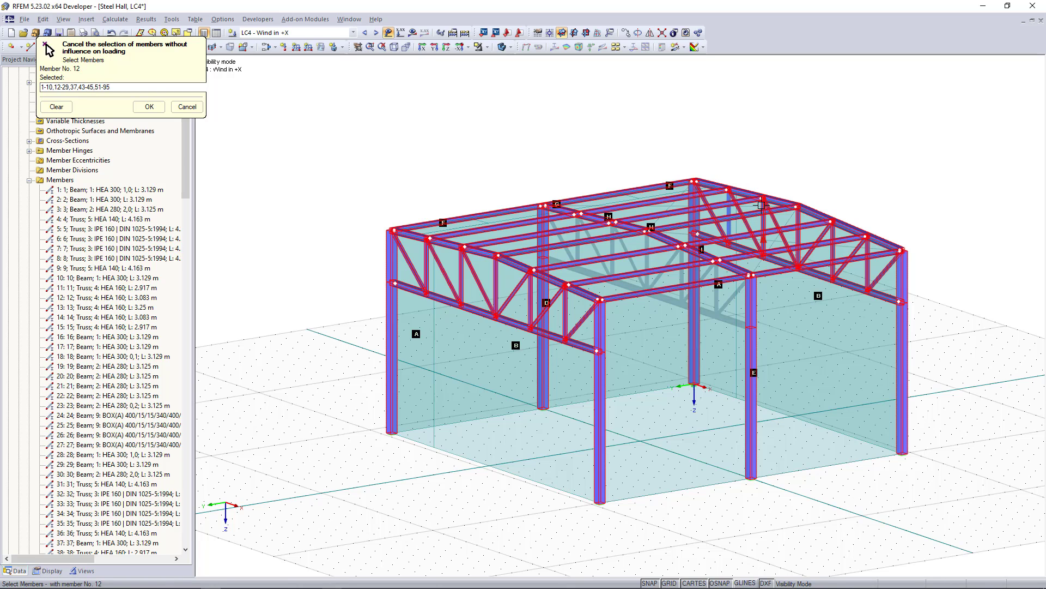
{"action": "left_click", "coordinate": [798, 220]}
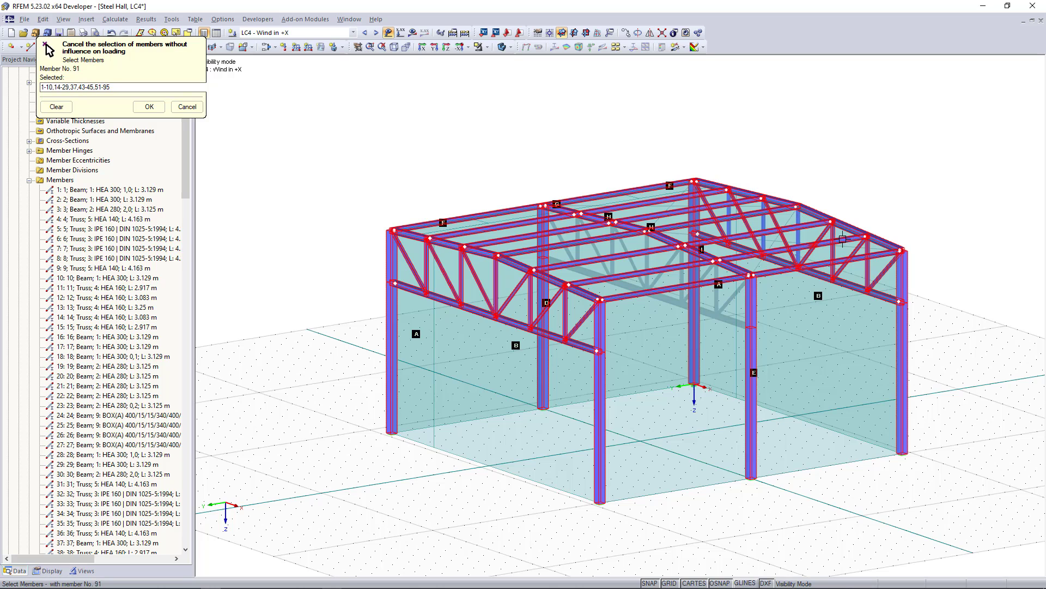
{"action": "left_click", "coordinate": [833, 235]}
{"action": "left_click", "coordinate": [870, 253]}
{"action": "left_click", "coordinate": [566, 315]}
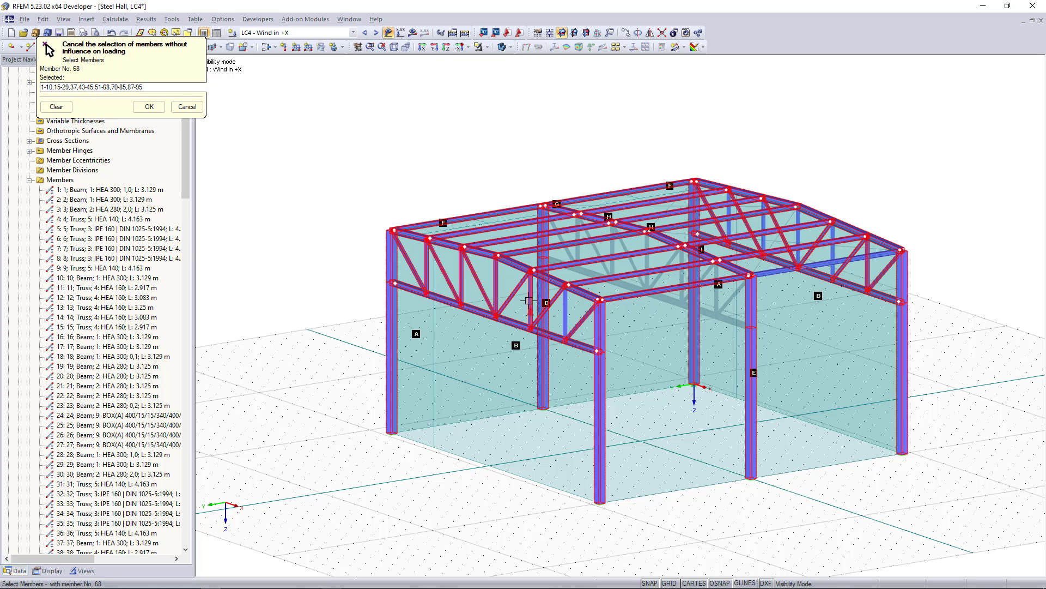
{"action": "left_click", "coordinate": [530, 299]}
{"action": "left_click", "coordinate": [497, 286]}
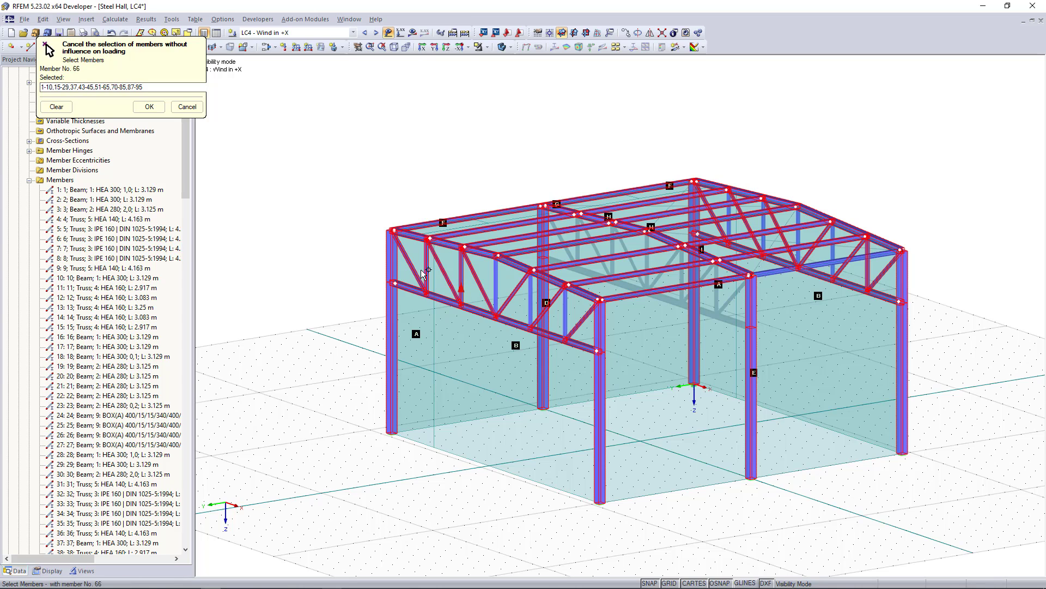
{"action": "left_click", "coordinate": [461, 277]}
{"action": "left_click", "coordinate": [427, 270]}
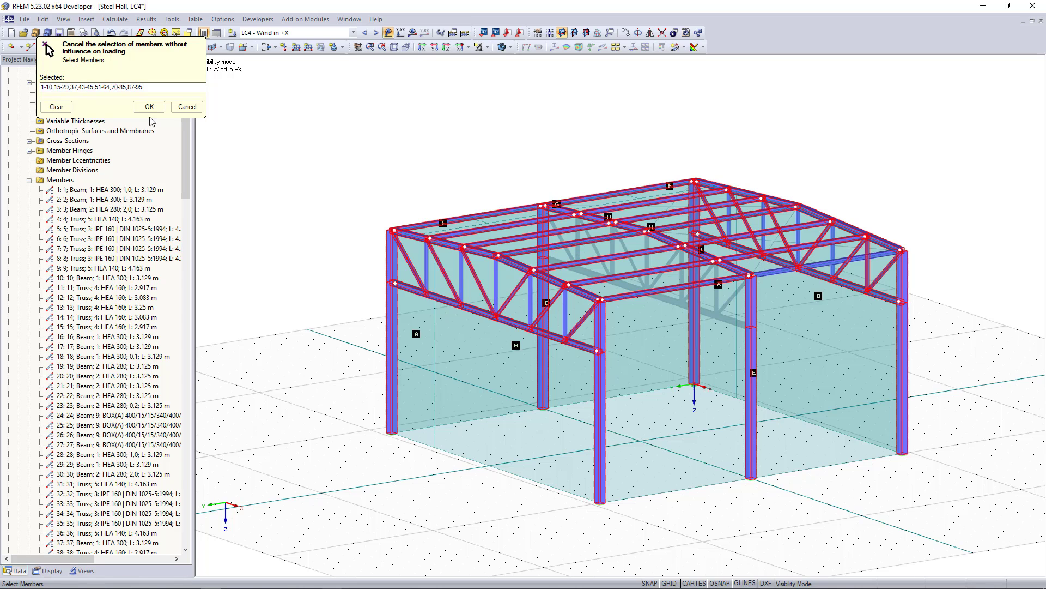
{"action": "left_click", "coordinate": [149, 106]}
Step: Remove the load influence from all members parallel to members 58-63, picking each diagonal of the front end truss
{"action": "left_click", "coordinate": [471, 472]}
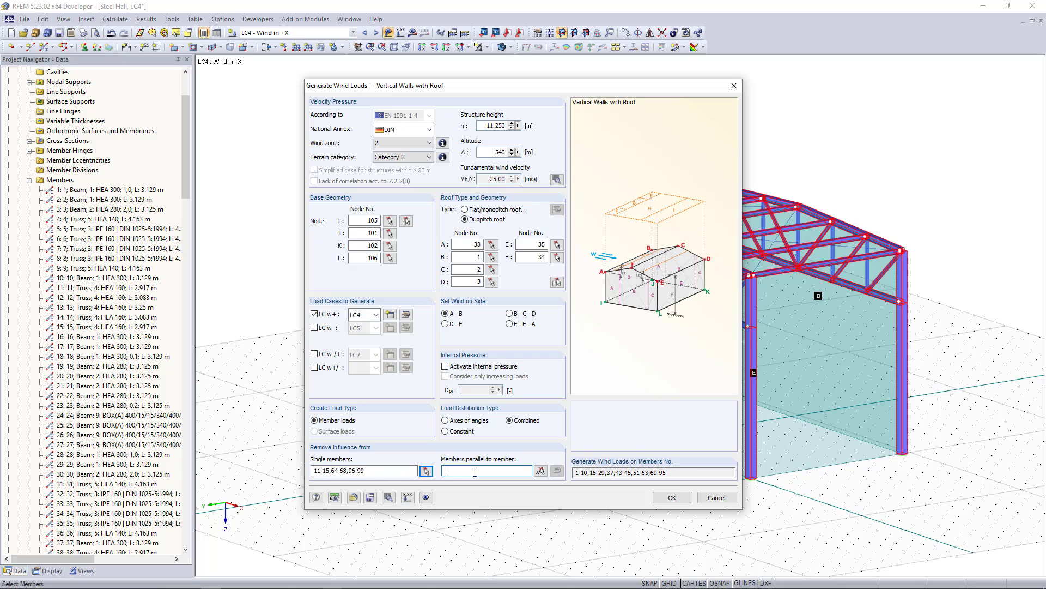
{"action": "left_click", "coordinate": [541, 471]}
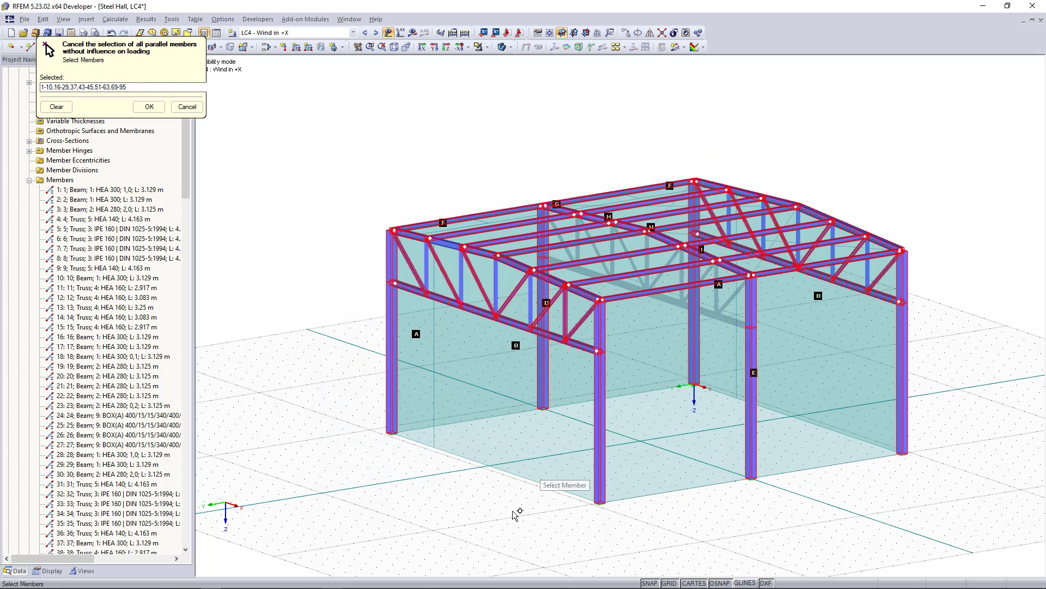
{"action": "left_click", "coordinate": [406, 260]}
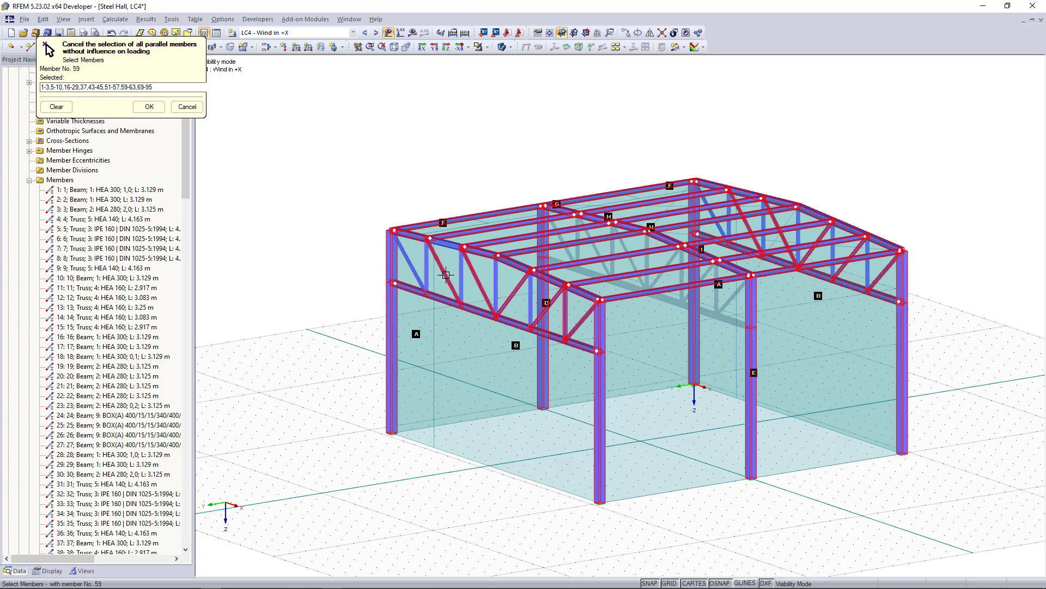
{"action": "left_click", "coordinate": [480, 285]}
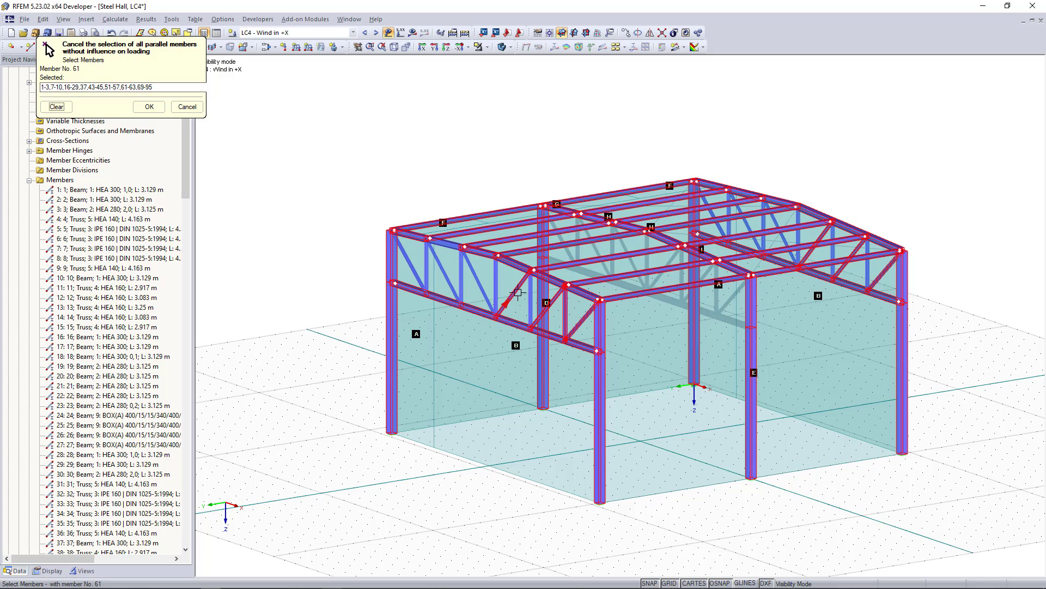
{"action": "left_click", "coordinate": [515, 293]}
{"action": "left_click", "coordinate": [556, 313]}
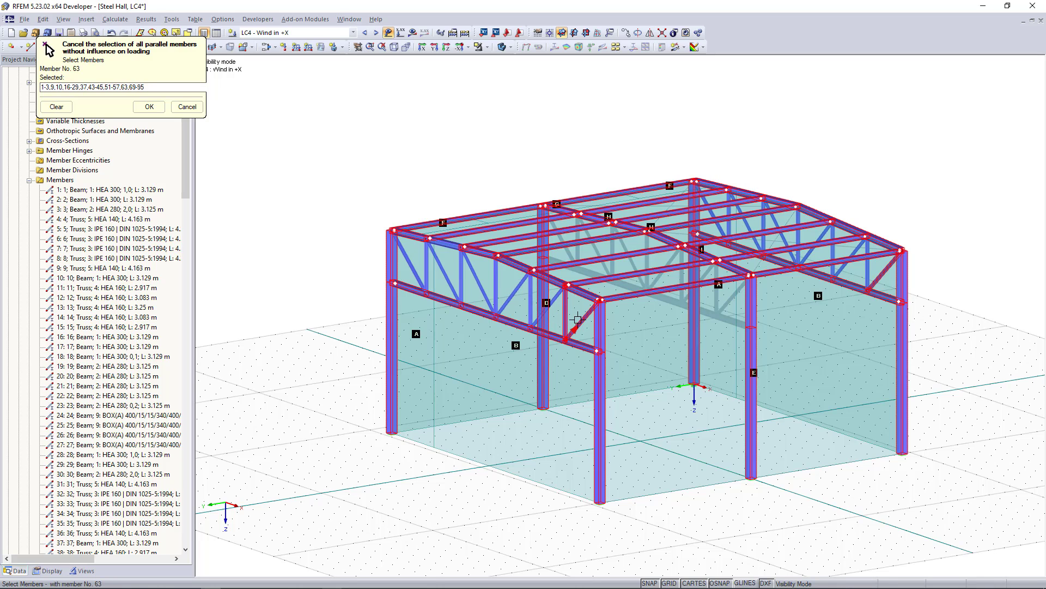
{"action": "left_click", "coordinate": [578, 320]}
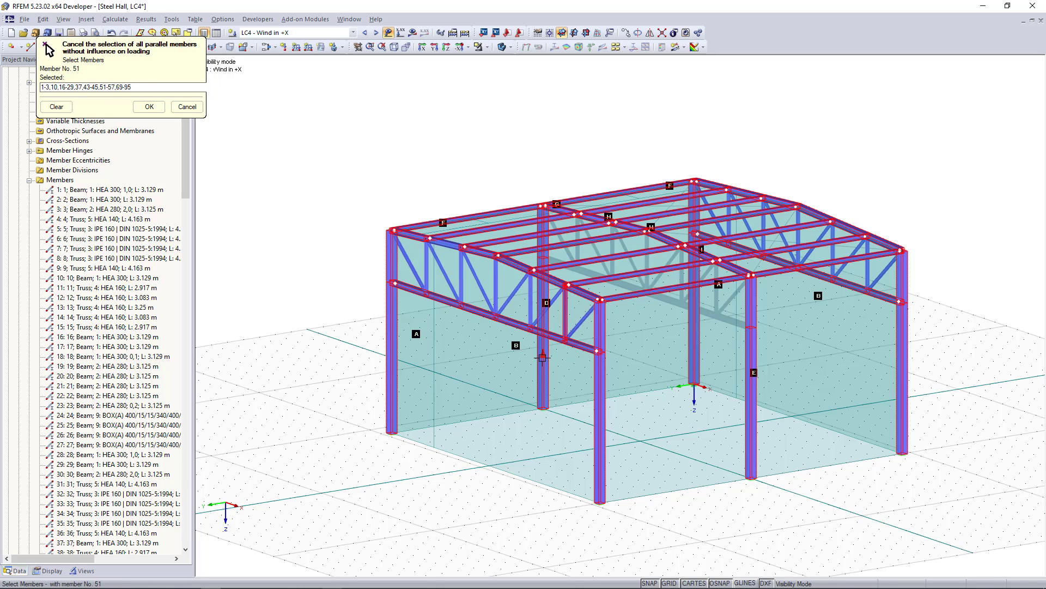
Step: Also exclude members parallel to top chord members 70 and 71 and bottom chord member 74, and accept the selection
{"action": "left_click", "coordinate": [472, 251]}
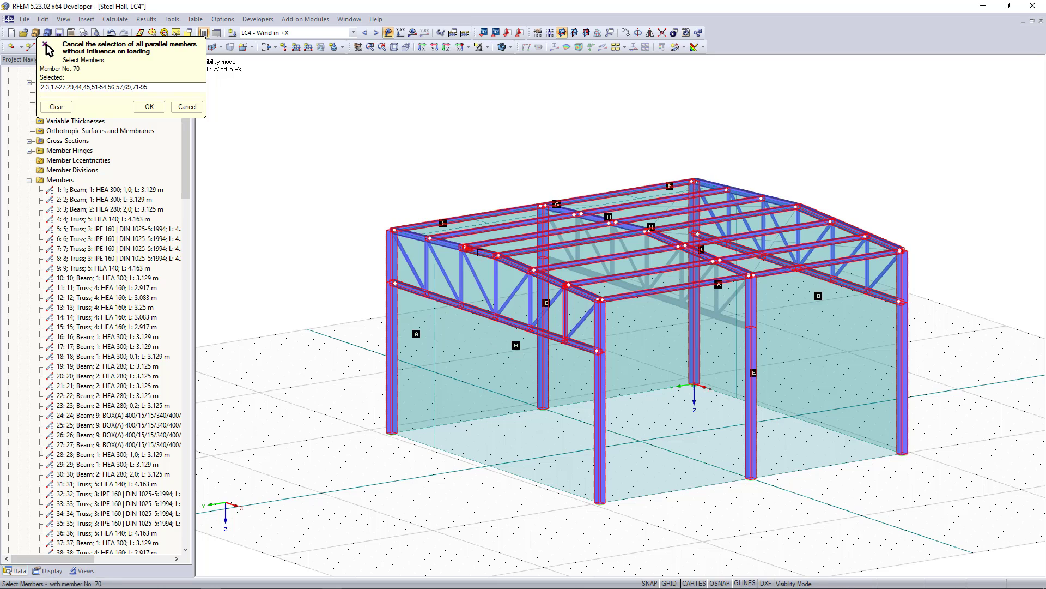
{"action": "left_click", "coordinate": [546, 275]}
{"action": "left_click", "coordinate": [494, 316]}
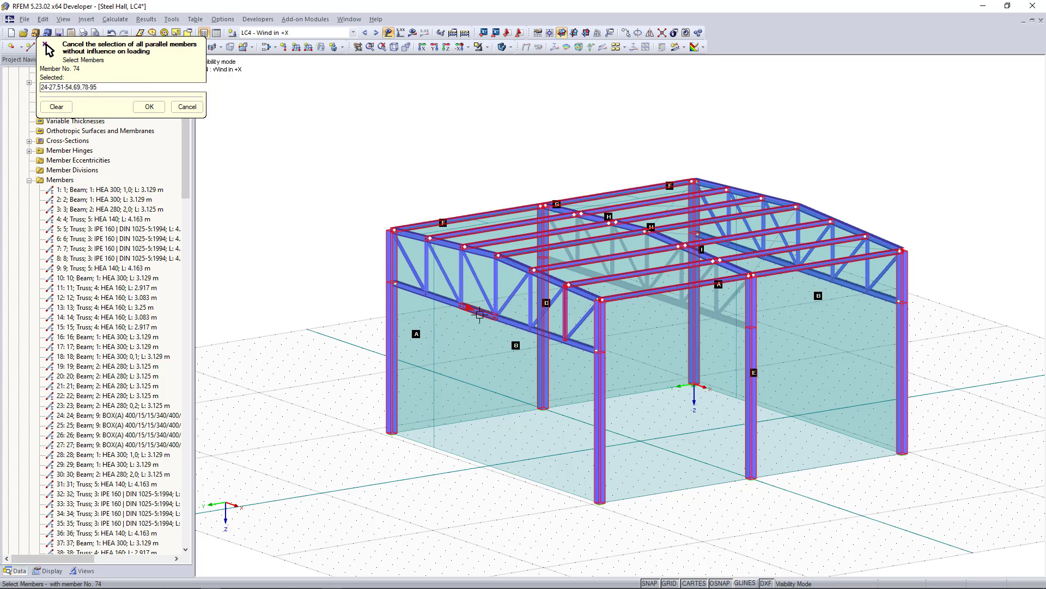
{"action": "left_click", "coordinate": [145, 107]}
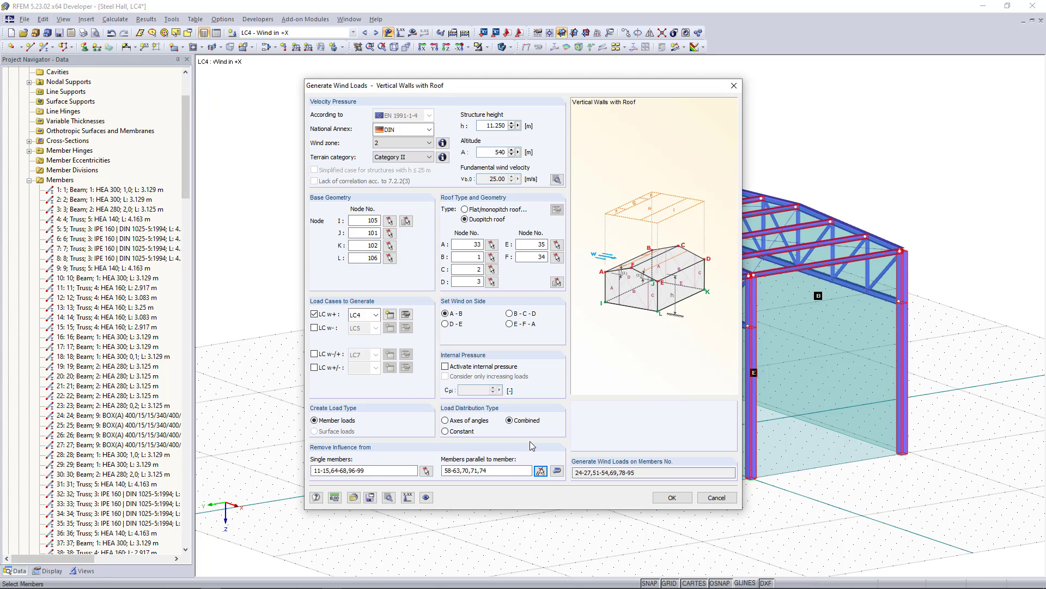
Step: Generate the wind loads for LC4 on the remaining members and accept the generation summary
{"action": "left_click", "coordinate": [666, 498]}
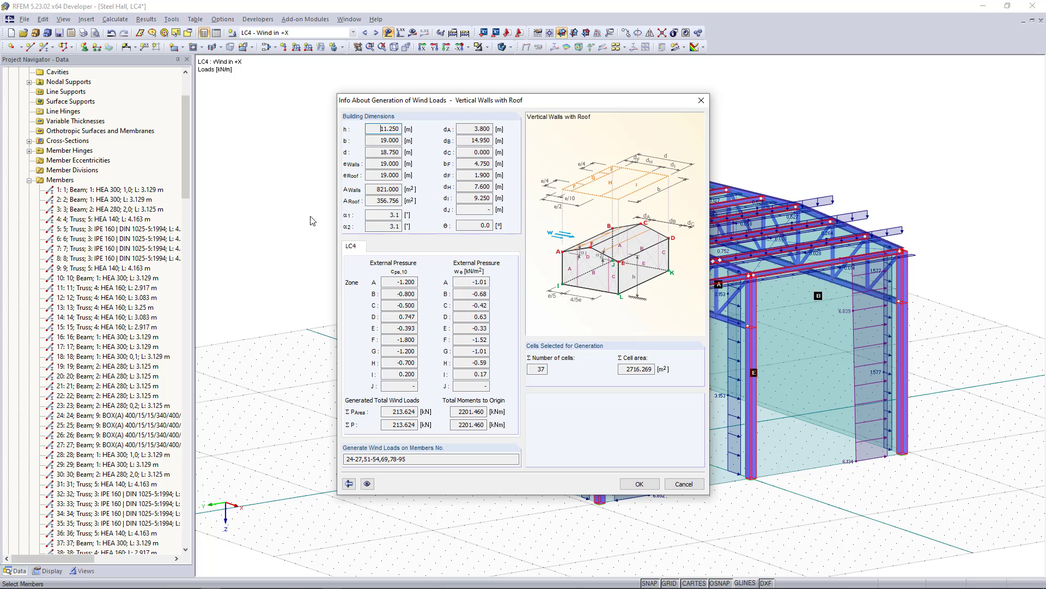
{"action": "left_click", "coordinate": [640, 484]}
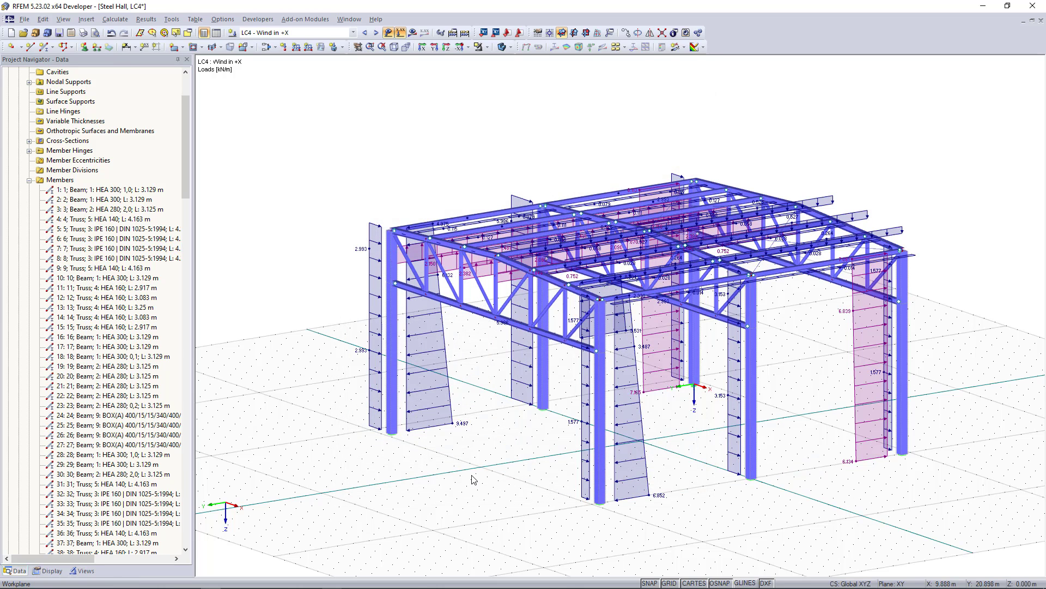
Step: Turn off the separate display of the generated loads to view them as area loads, and restore the separate display
{"action": "right_click", "coordinate": [427, 374]}
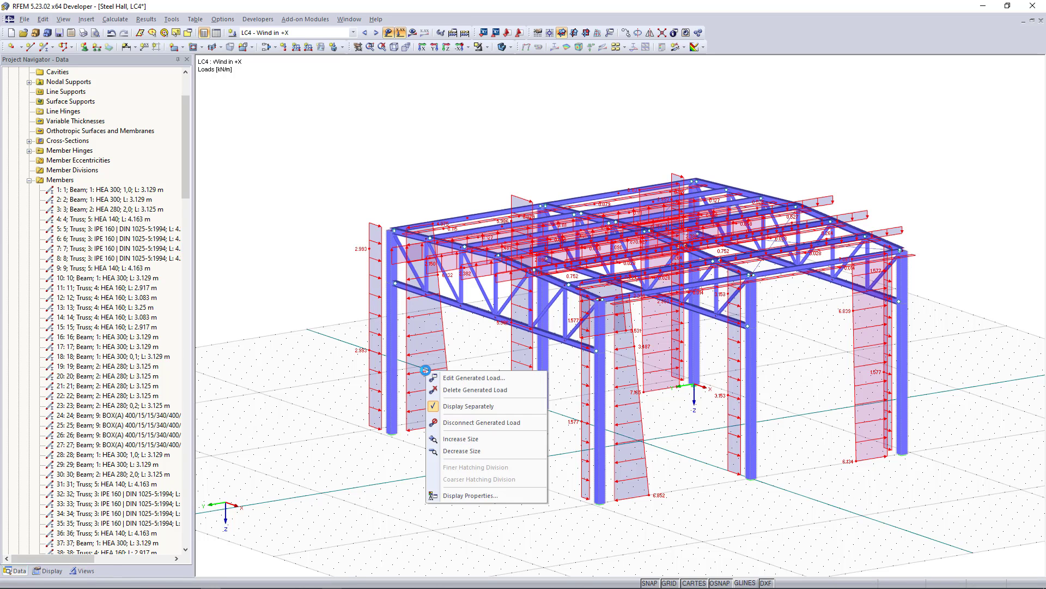
{"action": "left_click", "coordinate": [458, 394]}
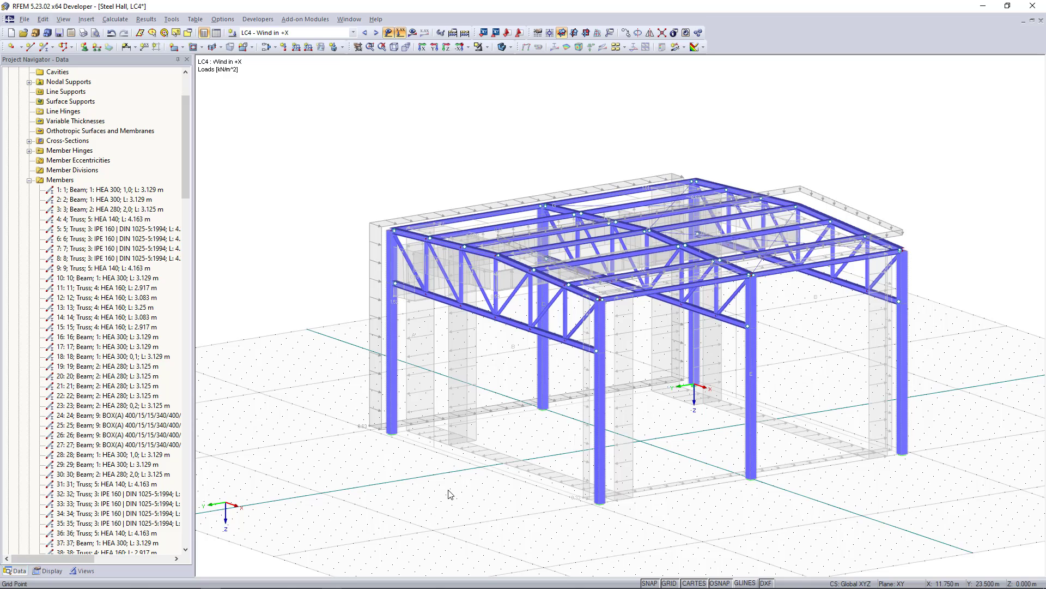
{"action": "right_click", "coordinate": [377, 353]}
{"action": "left_click", "coordinate": [419, 387]}
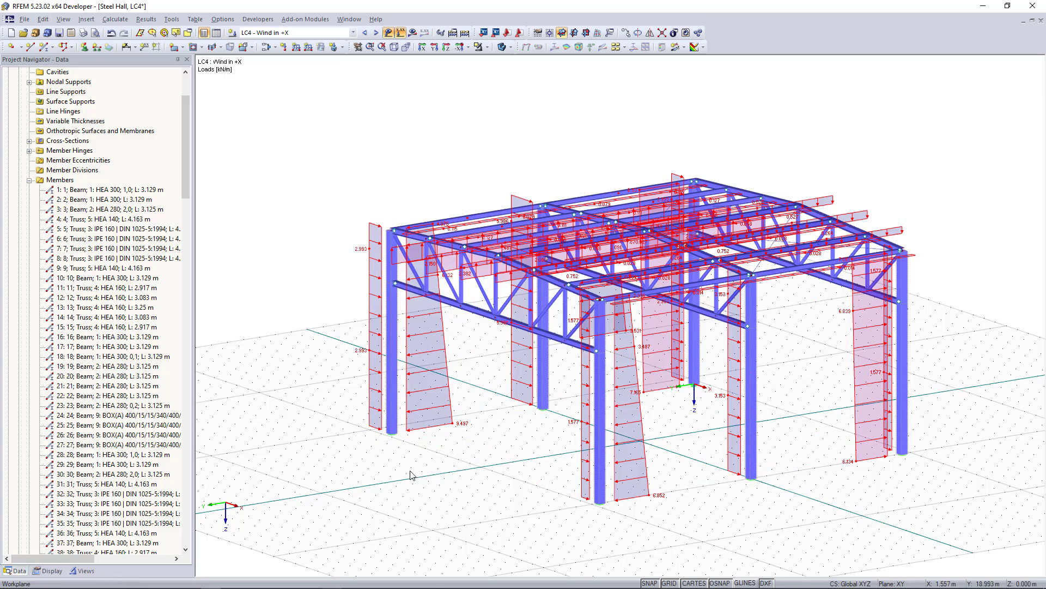